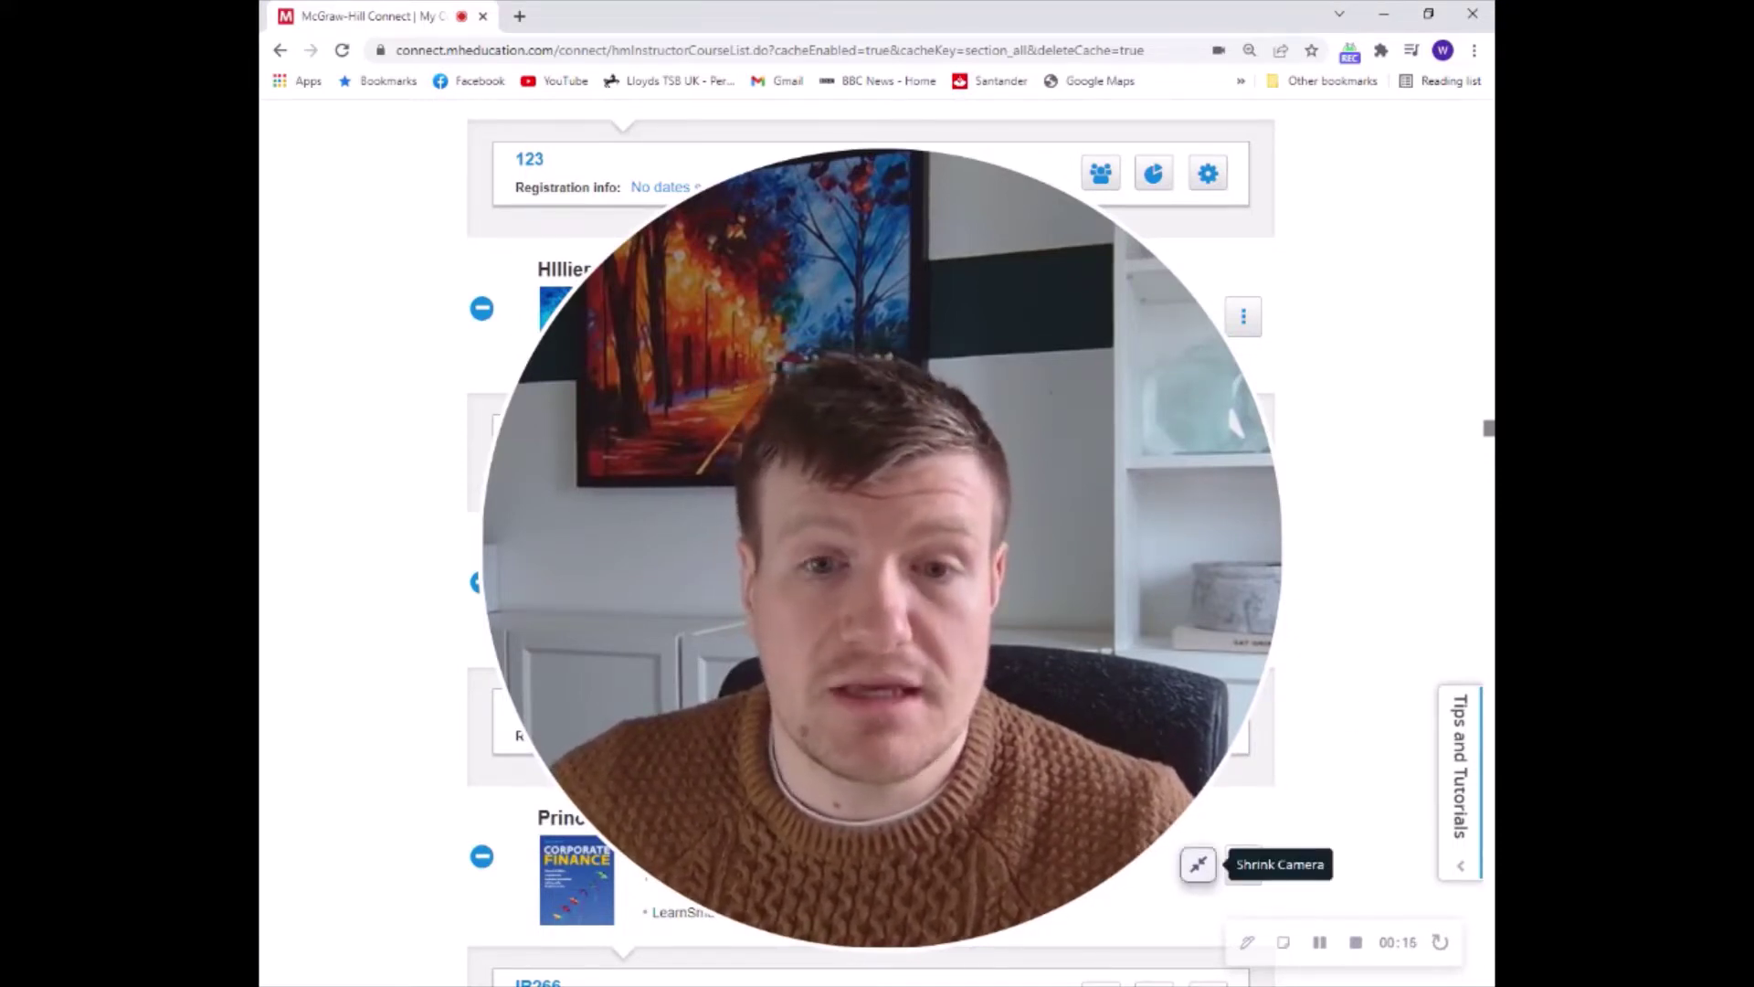
- Open the Section options menu for the CSM - Finance Exam Questions section
left_click(1197, 863)
left_click(453, 581)
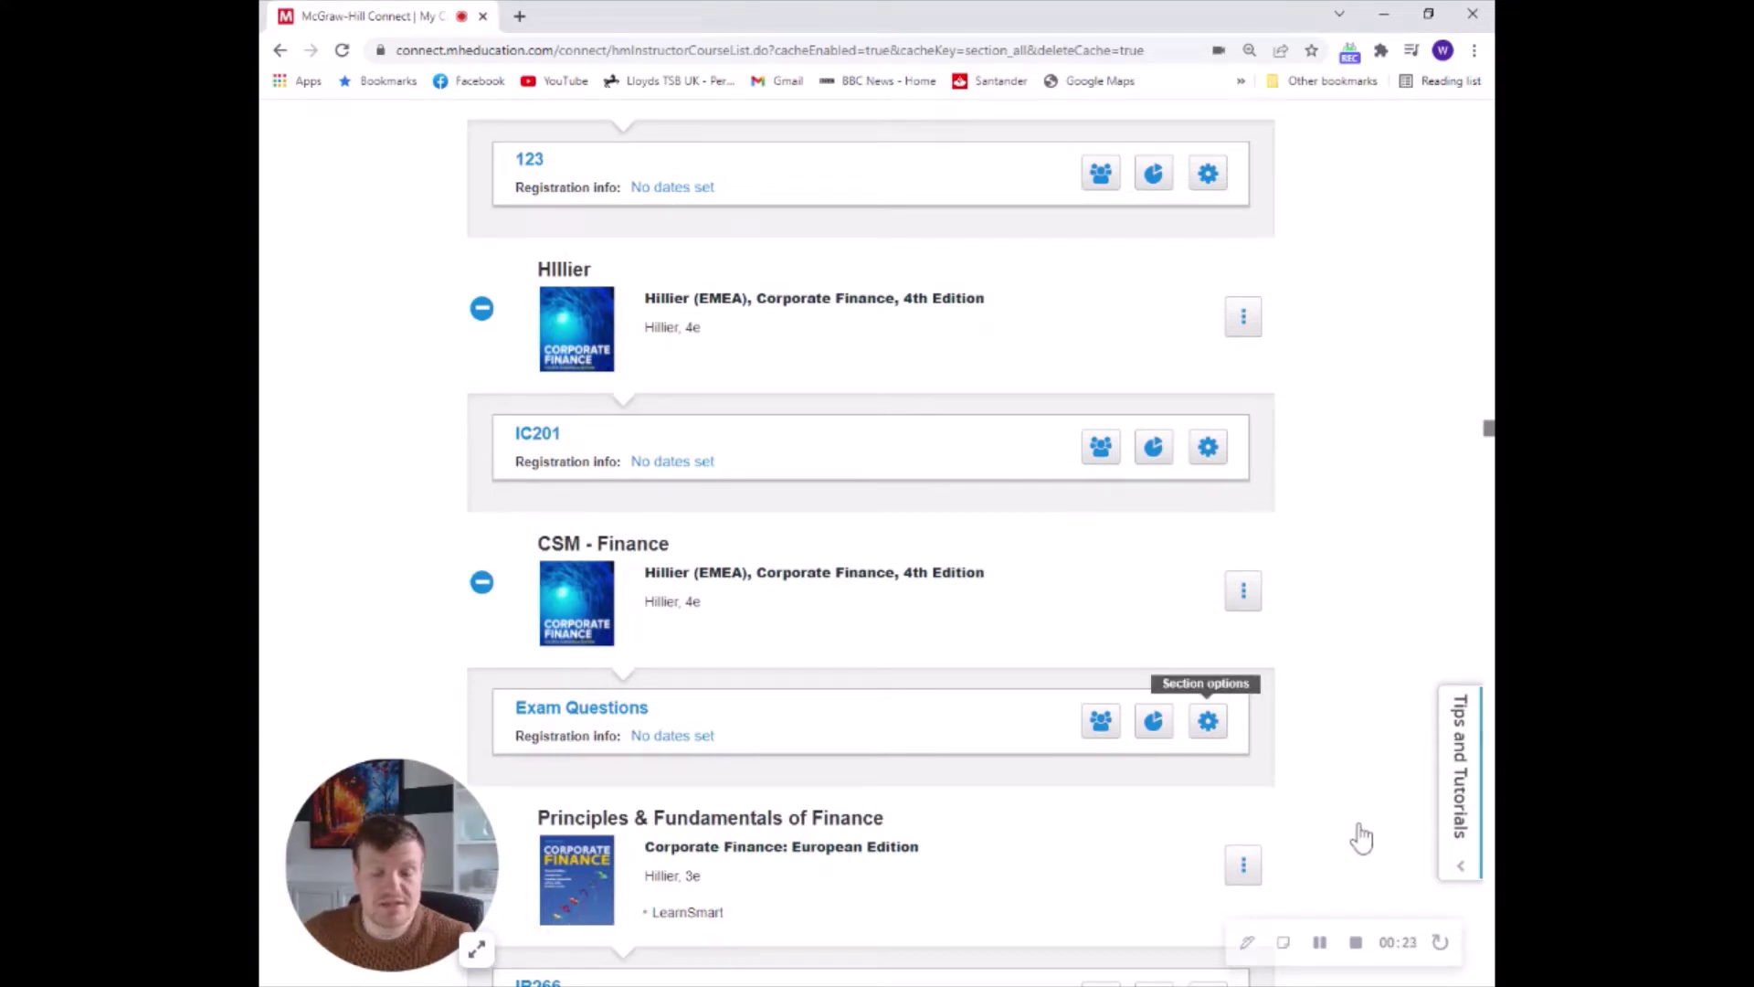
scroll(1343, 842, "down", 2)
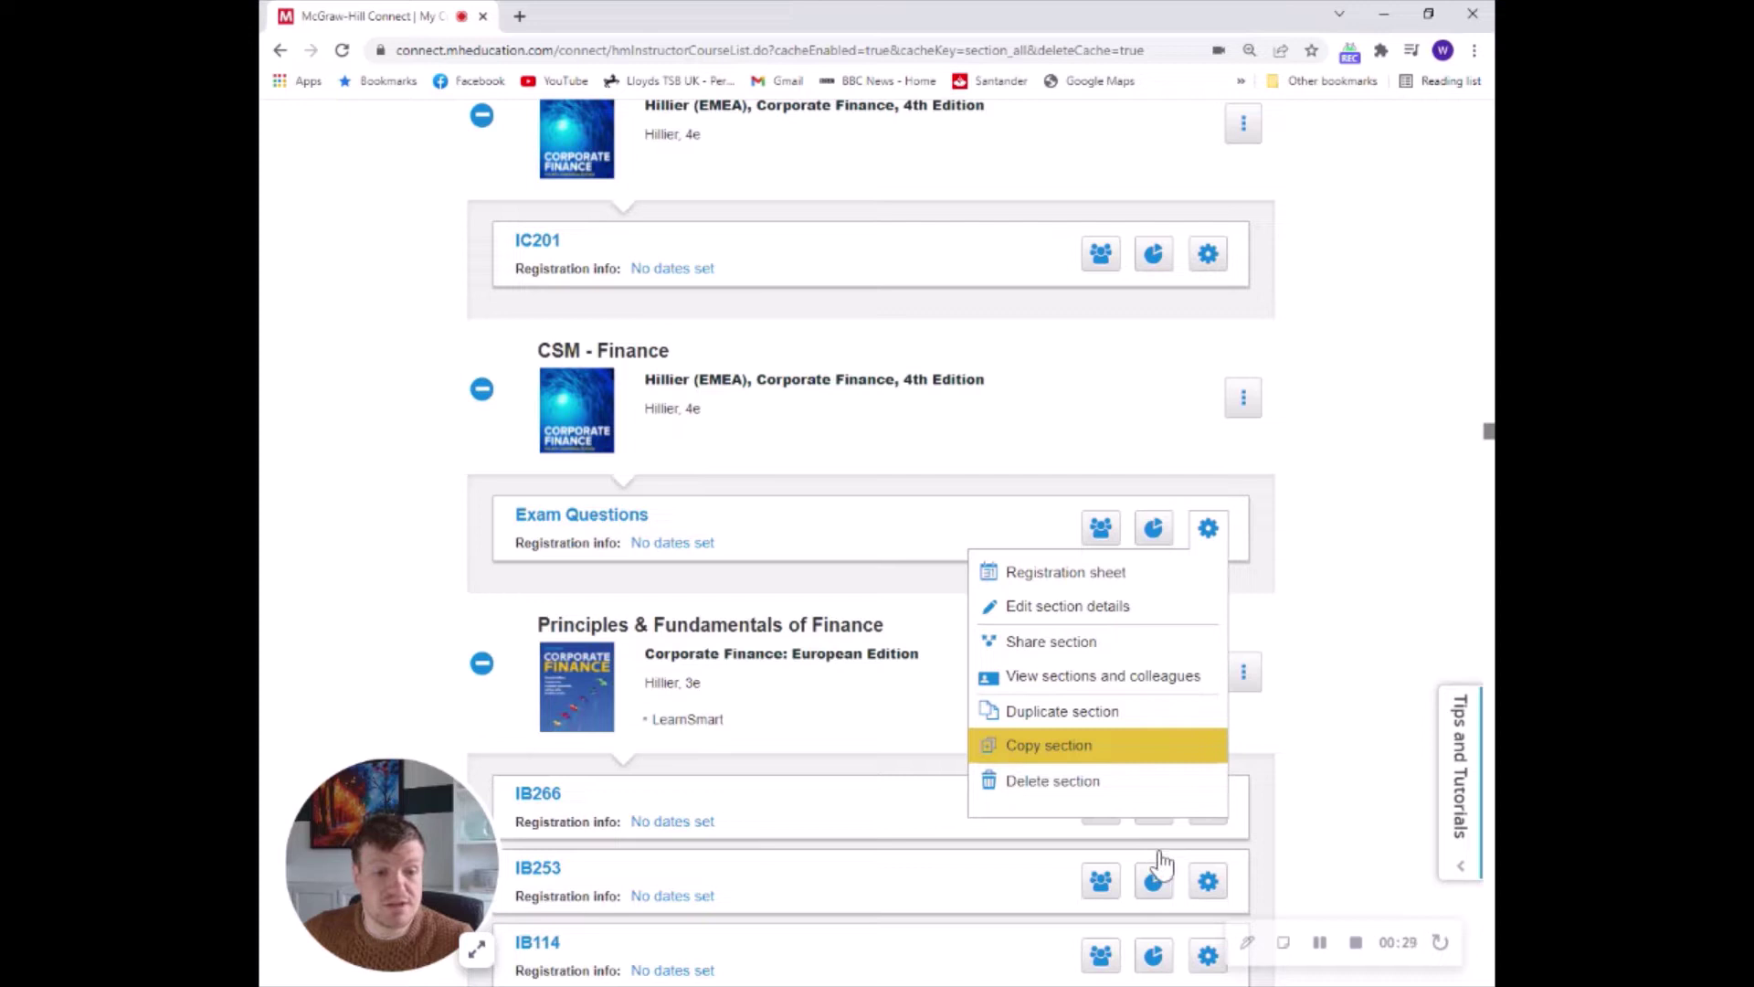
- Choose Share section for the Exam Questions section
left_click(1167, 711)
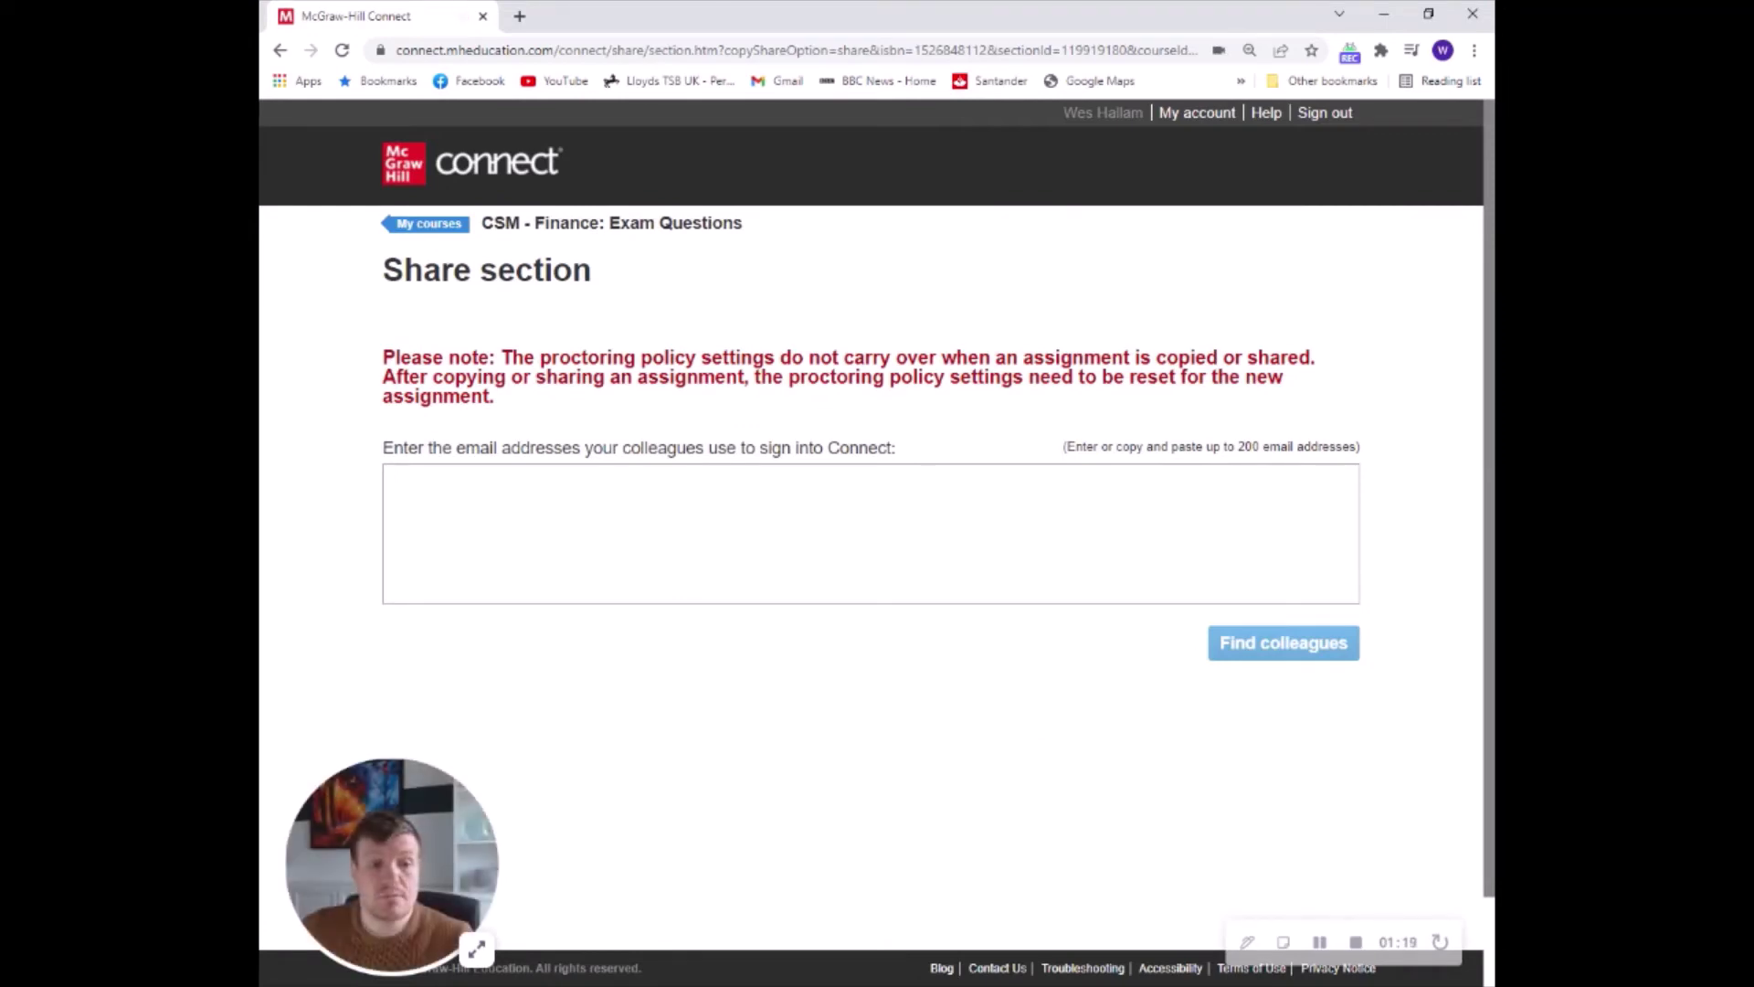
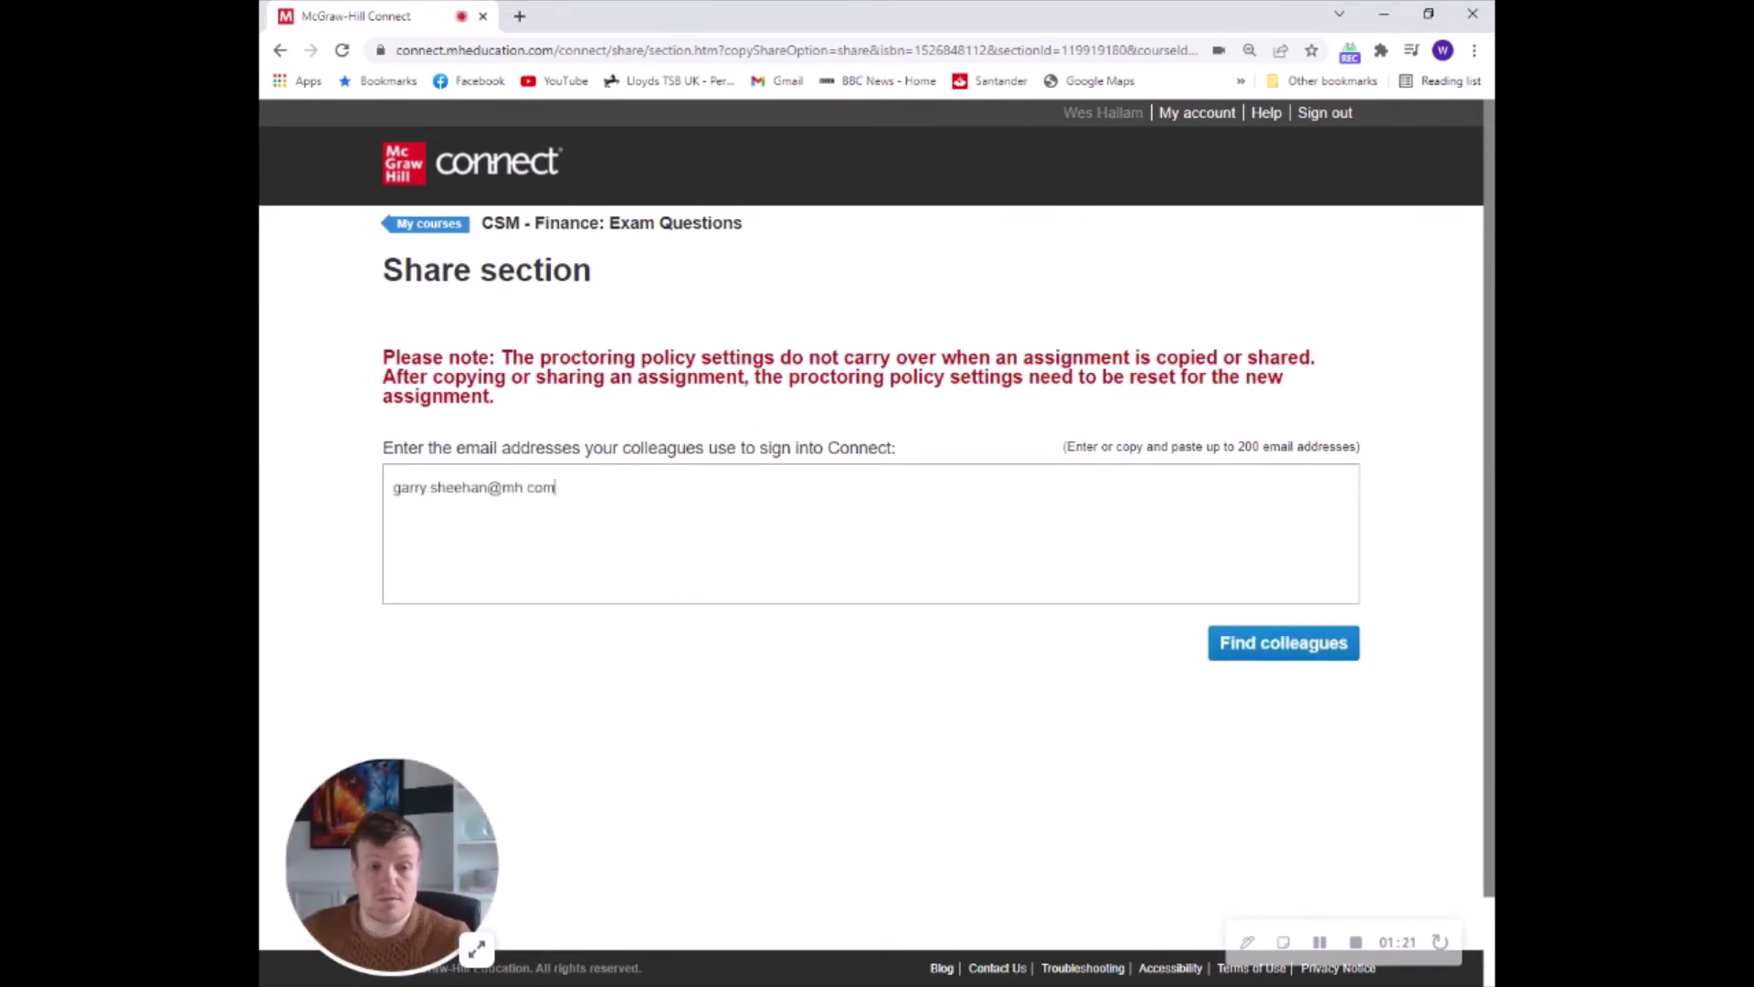
left_click(1283, 643)
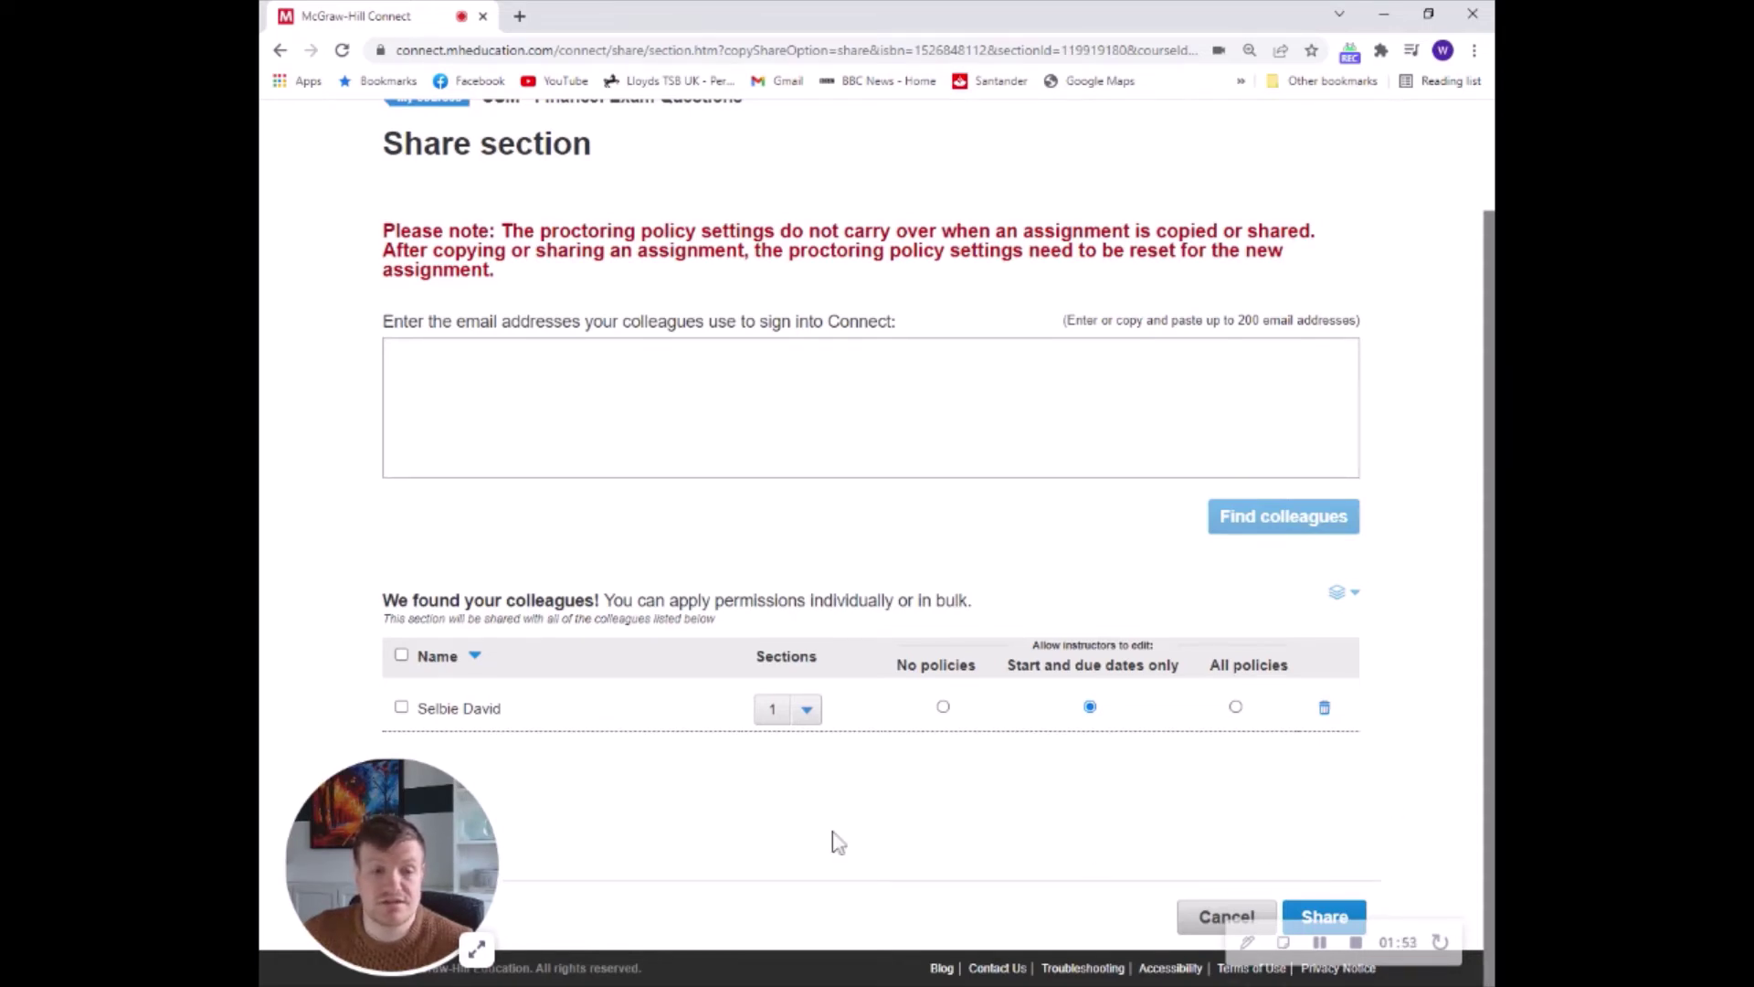
left_click(401, 707)
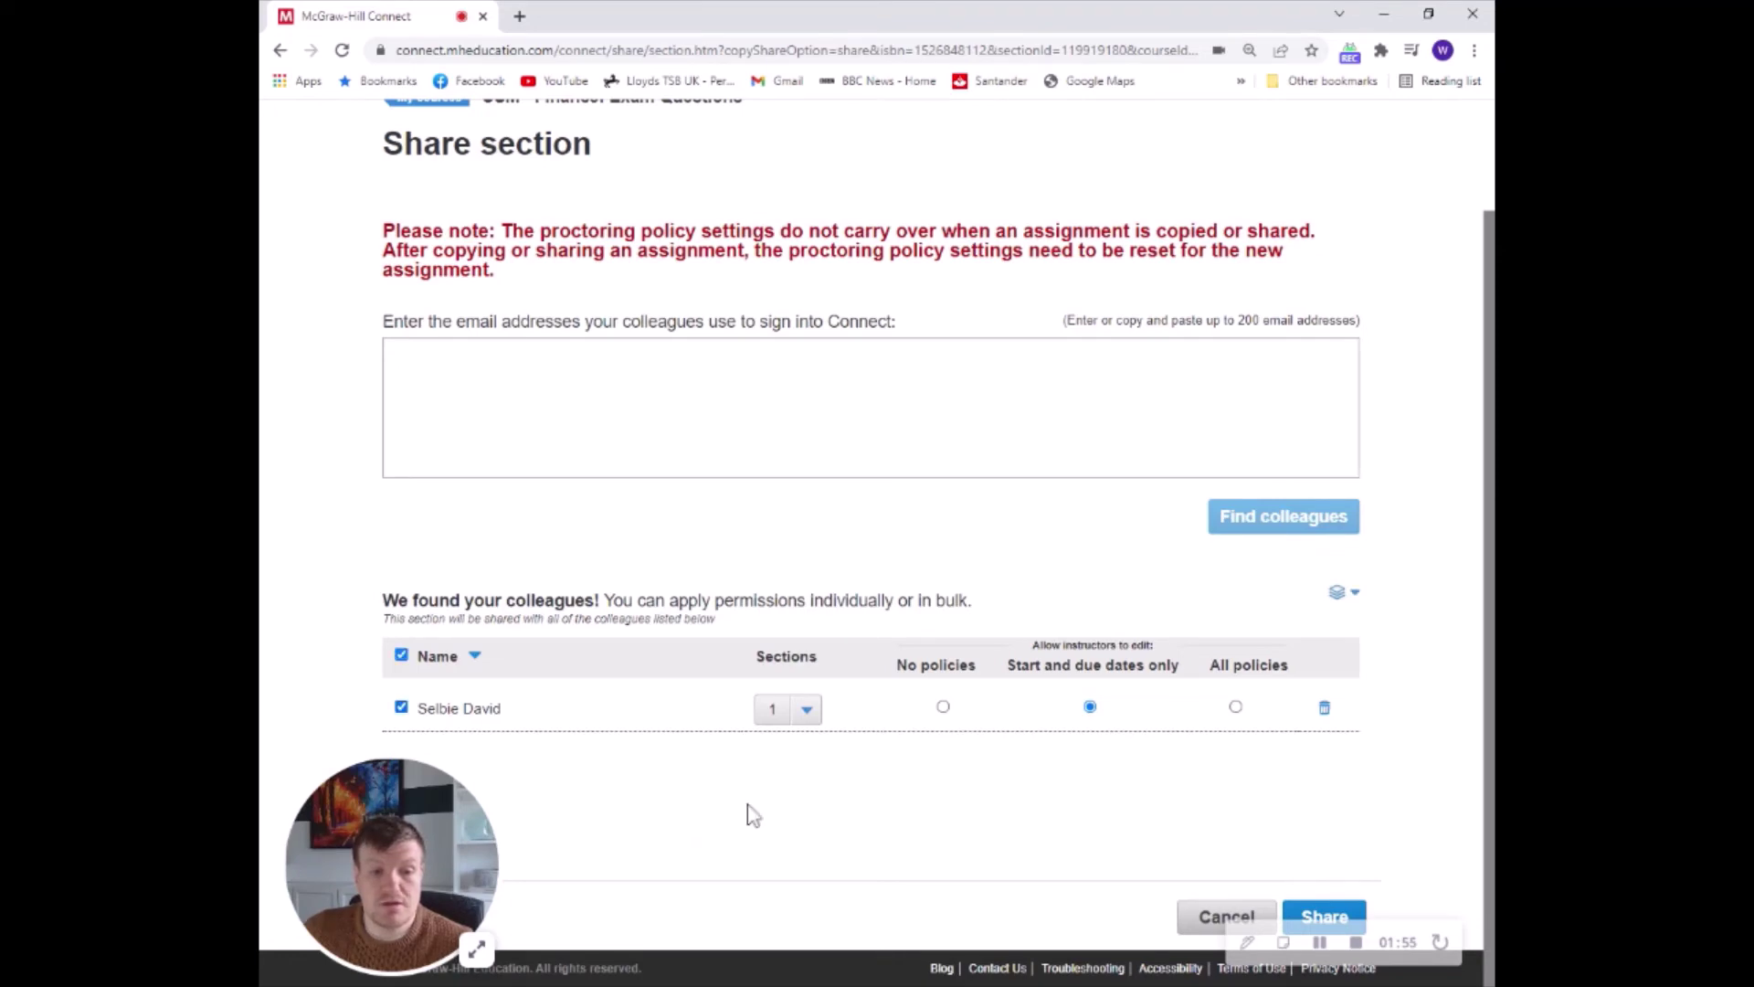